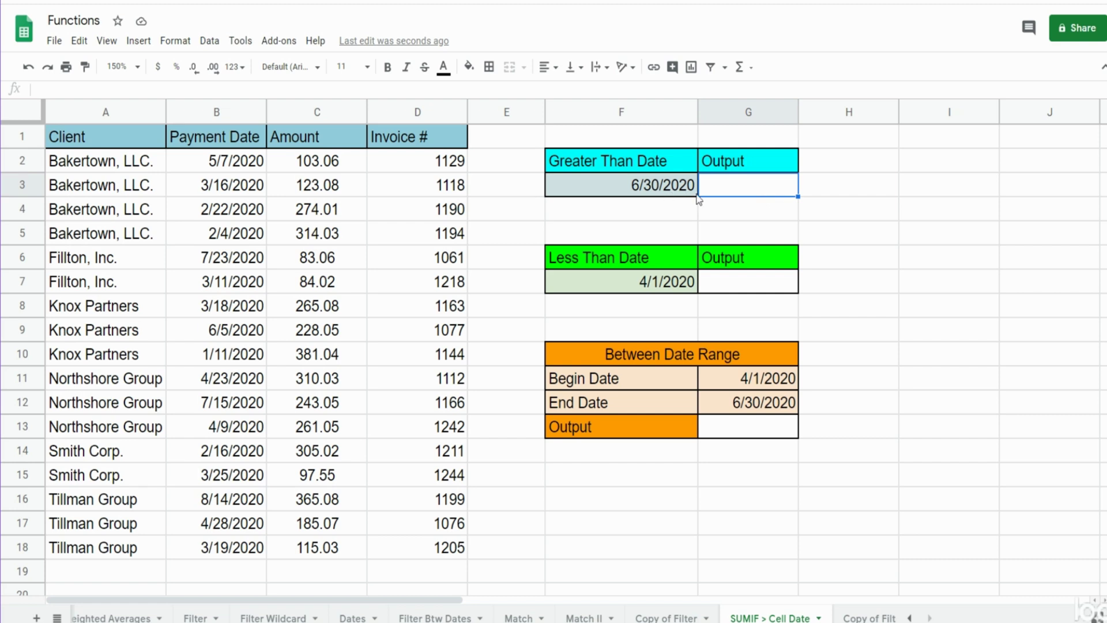
# - Enter =SUMIF(B2:B18,">"&F3,C2:C18) in G3 to total amounts paid after 6/30/2020 (691.19)
pyautogui.click(670, 193)
pyautogui.click(725, 193)
pyautogui.write('=SUMIF(')
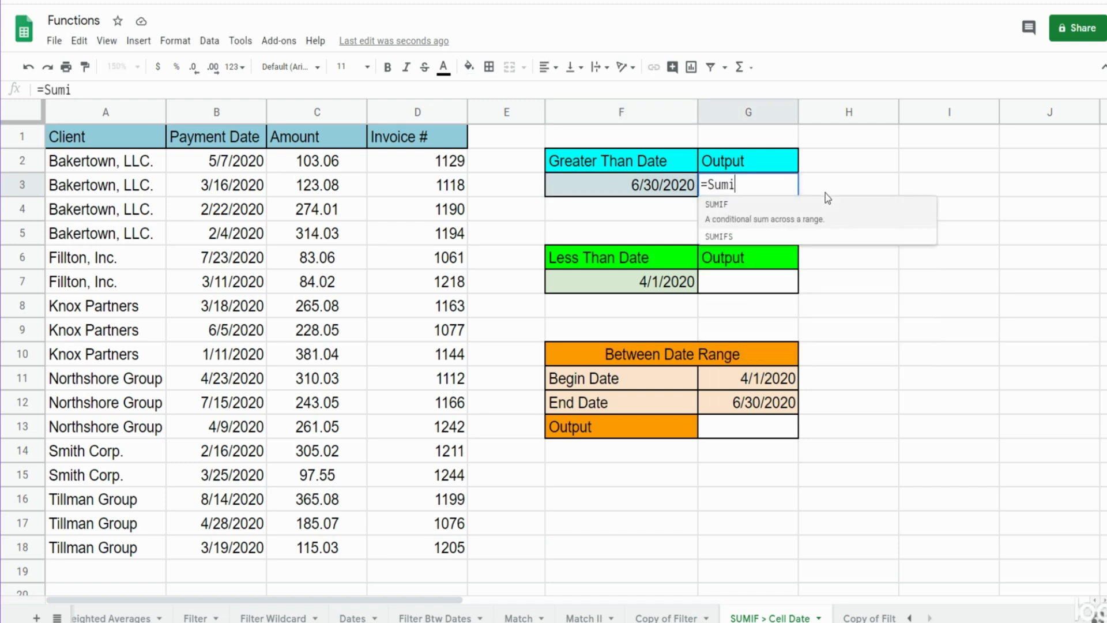
pyautogui.click(224, 163)
pyautogui.moveTo(223, 161); pyautogui.dragTo(251, 539)
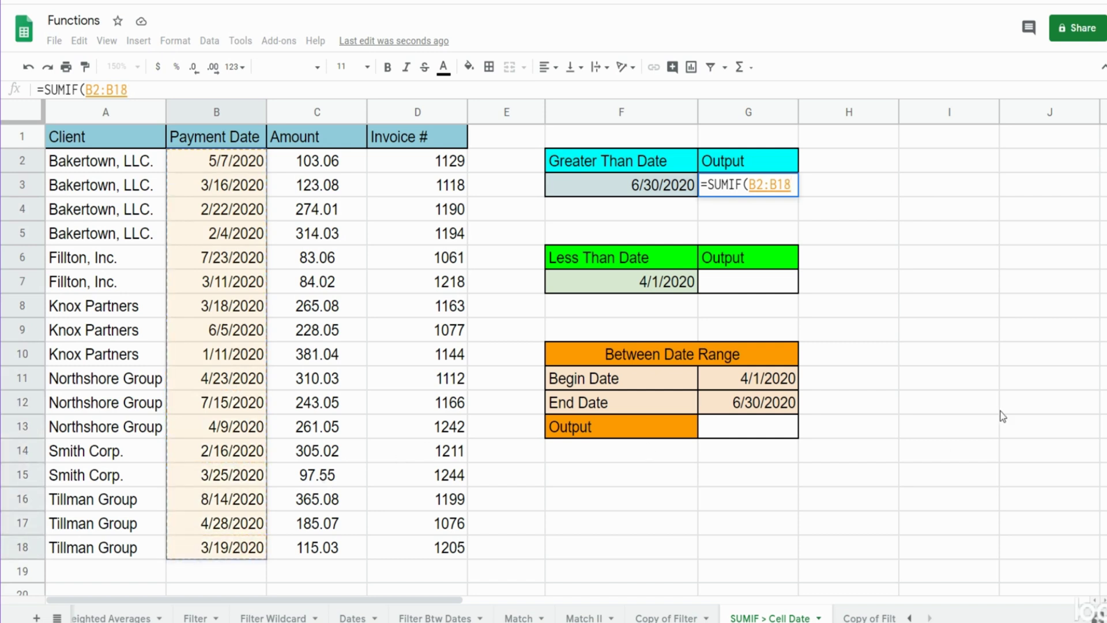
pyautogui.write(',')
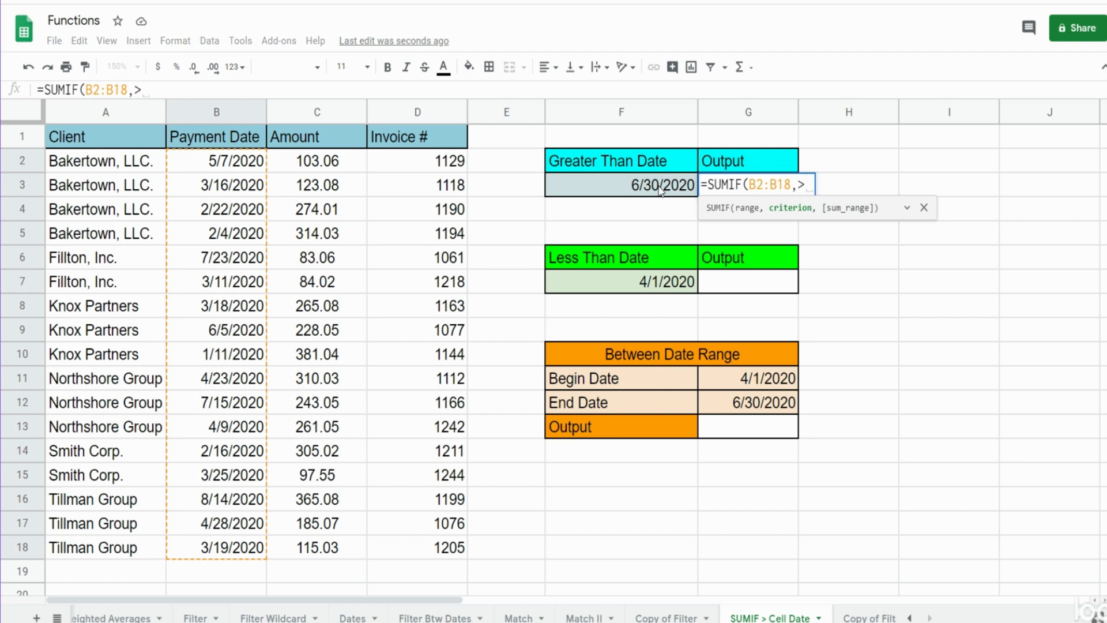
pyautogui.write('">"')
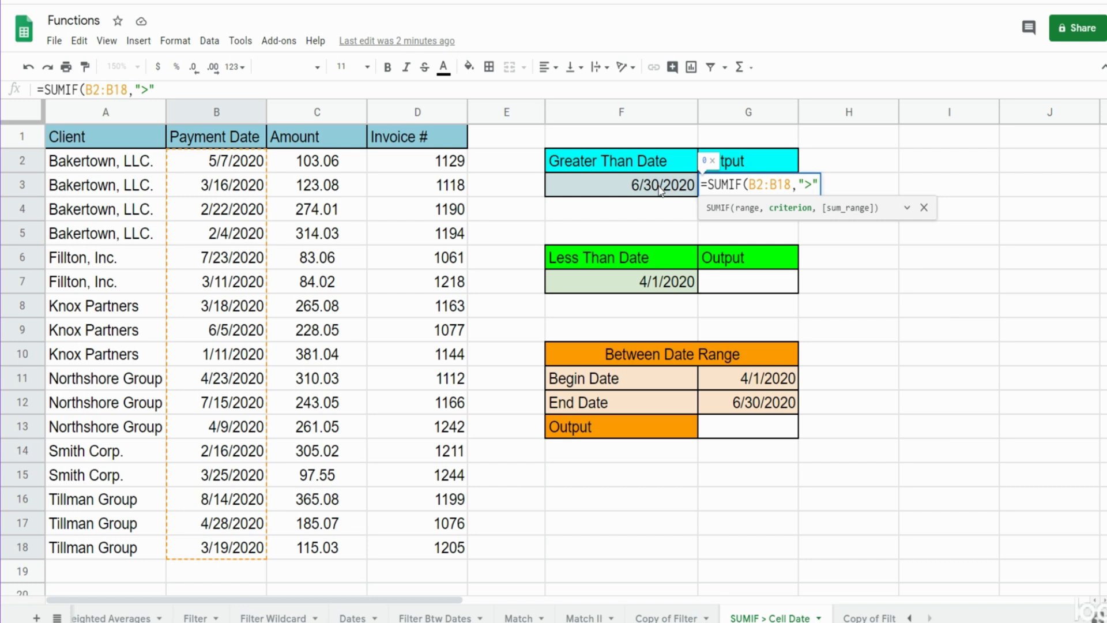
pyautogui.write('&')
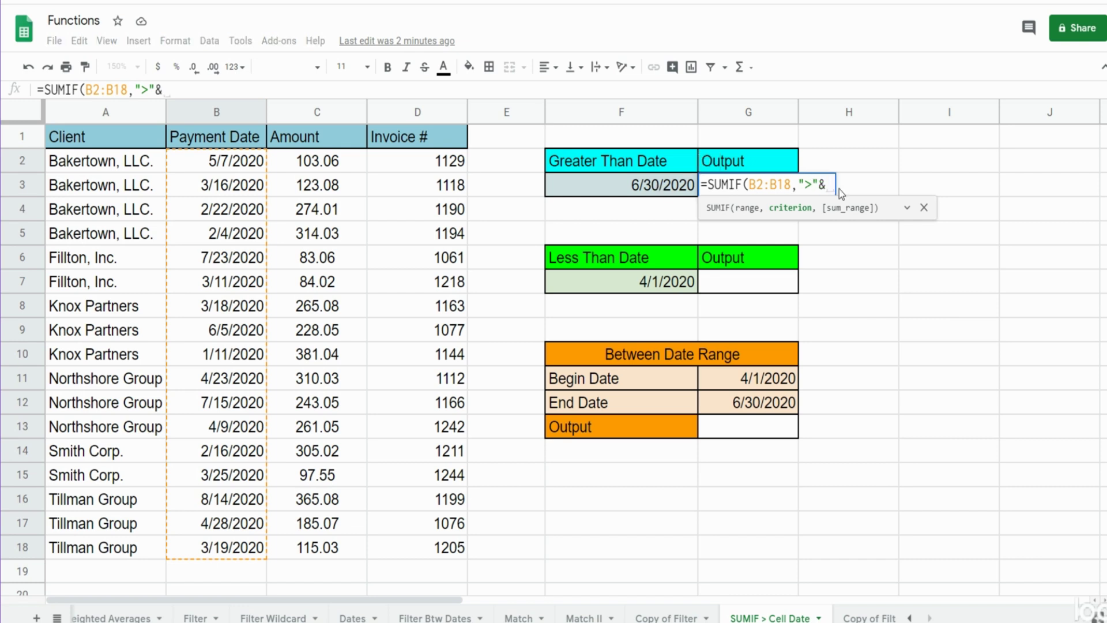
pyautogui.click(678, 196)
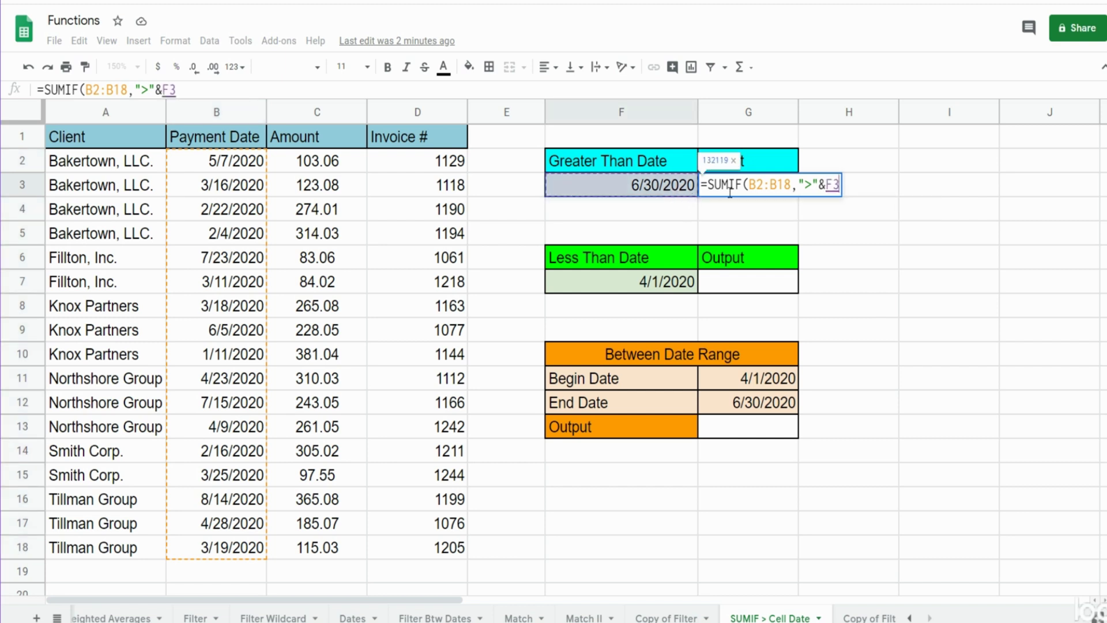
pyautogui.write(',')
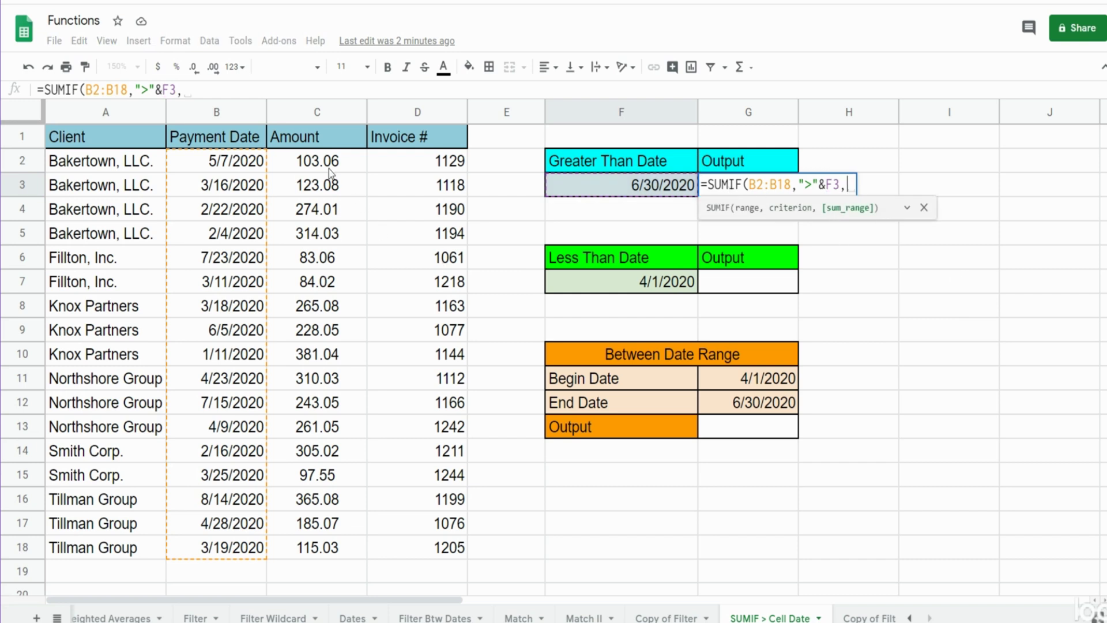
pyautogui.moveTo(329, 169); pyautogui.dragTo(330, 553)
pyautogui.press('Return')
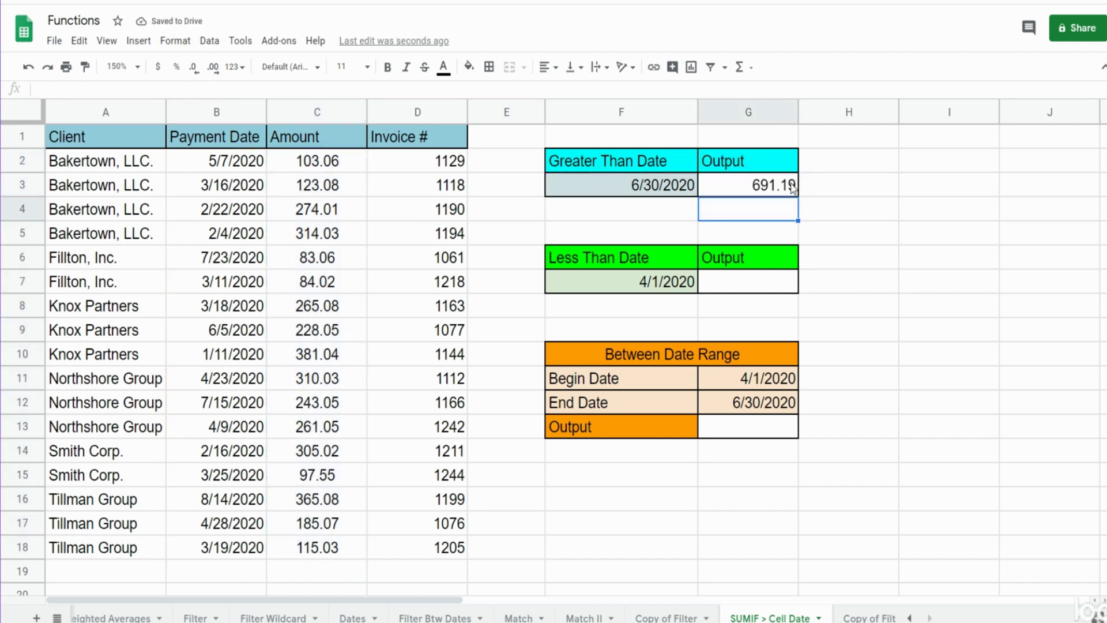
pyautogui.click(502, 238)
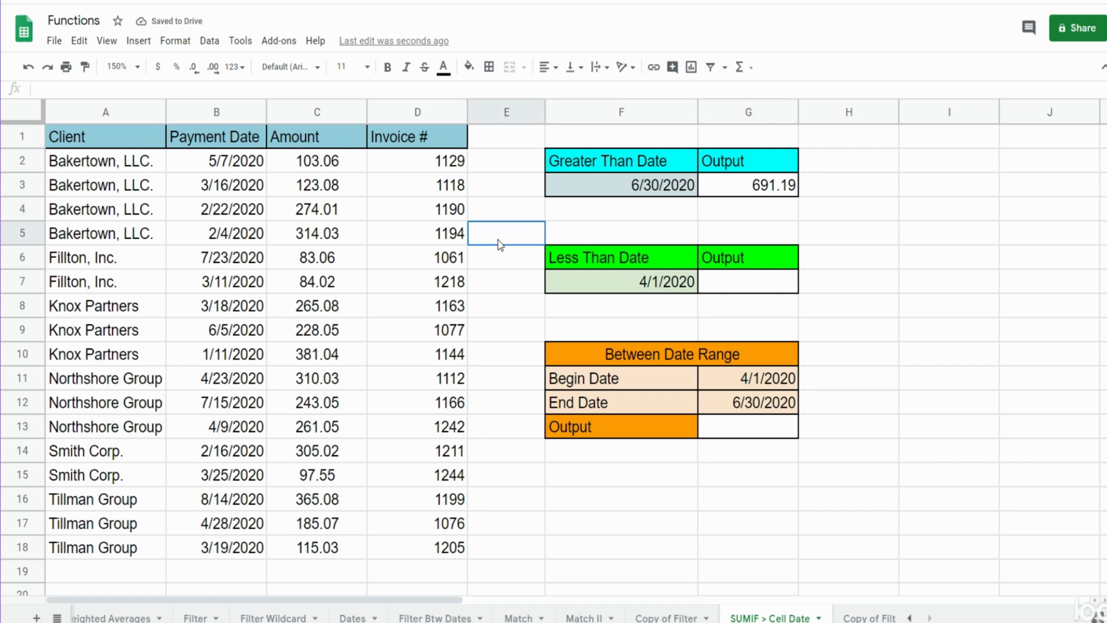
pyautogui.write('=')
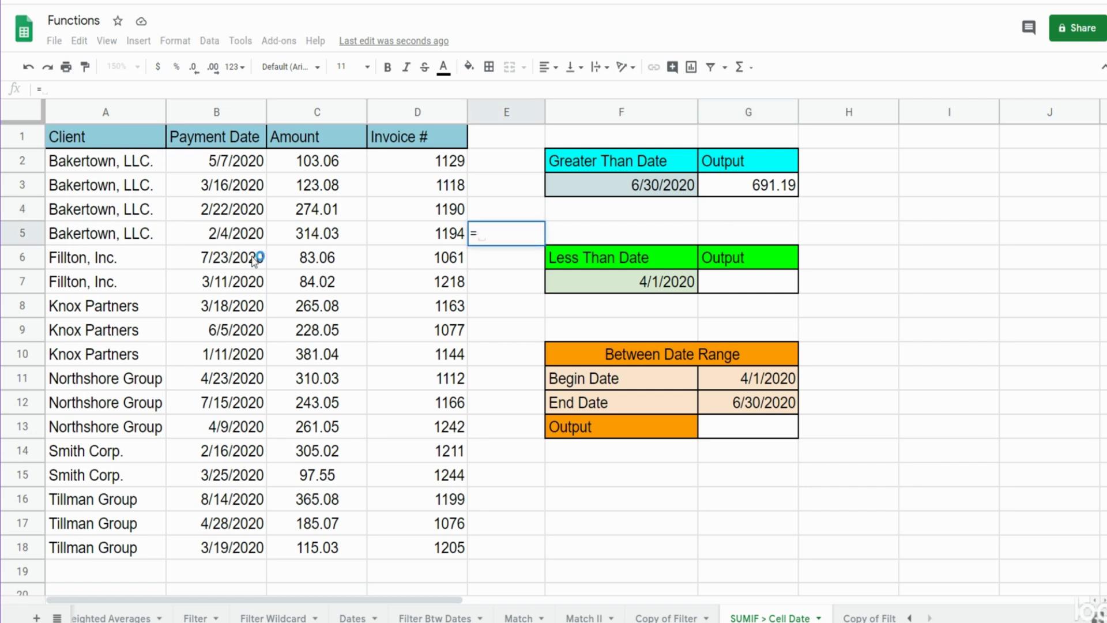
pyautogui.click(321, 262)
pyautogui.write('+')
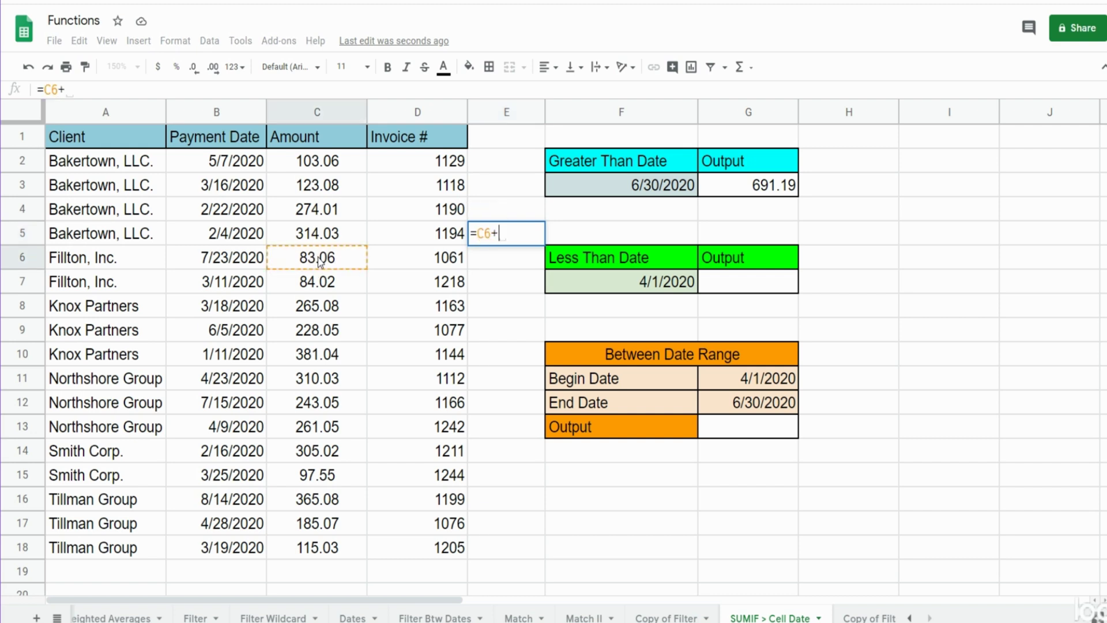
pyautogui.click(322, 407)
pyautogui.write('+')
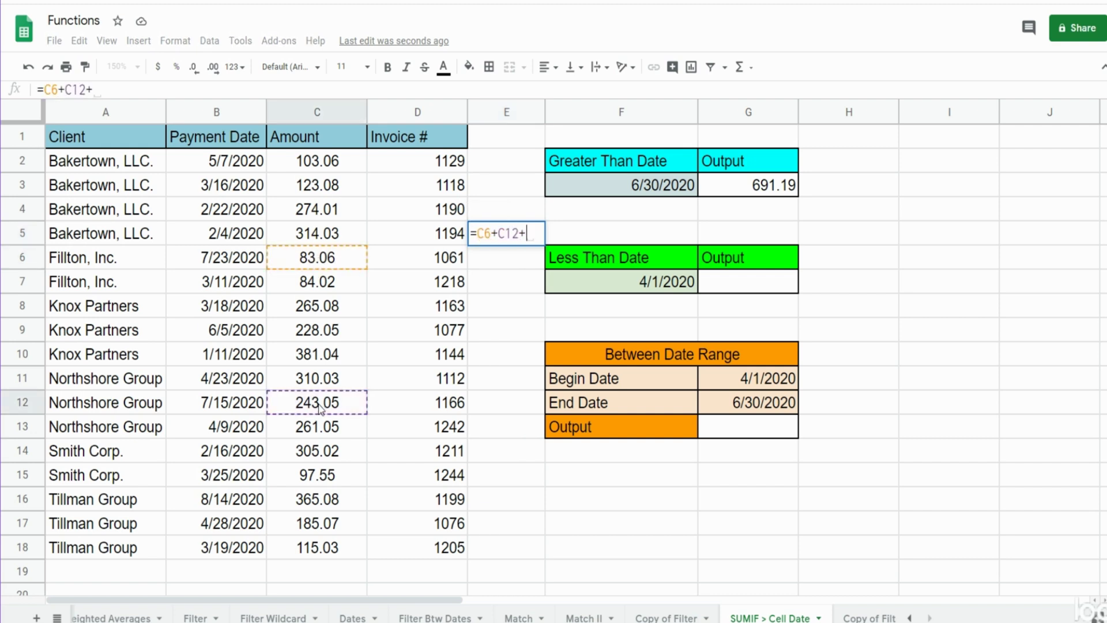
pyautogui.click(306, 503)
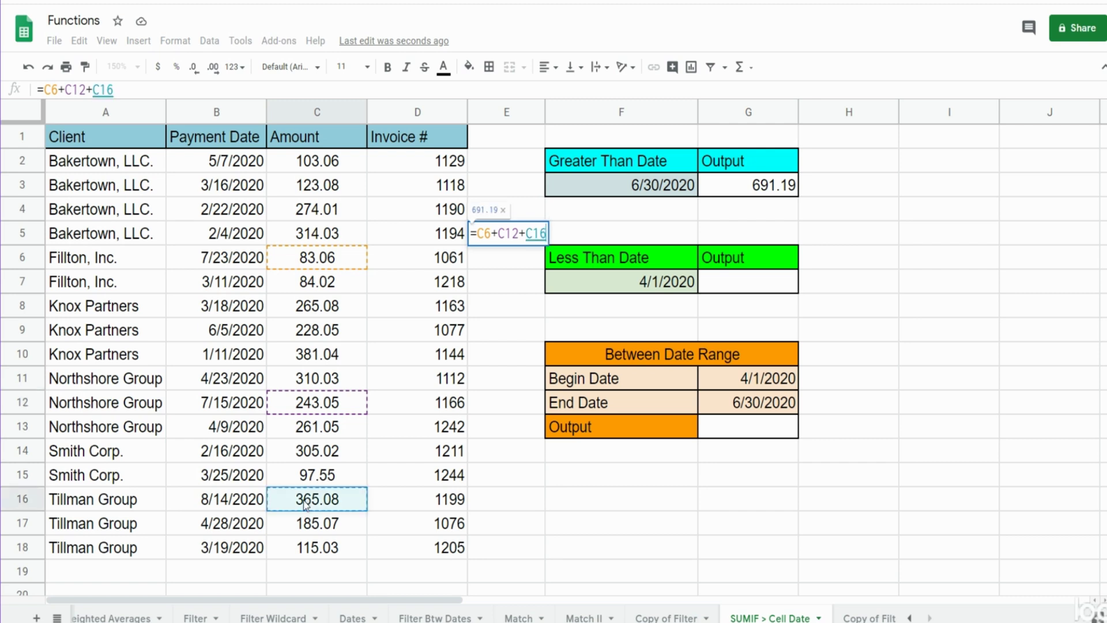
pyautogui.press('Return')
pyautogui.click(510, 236)
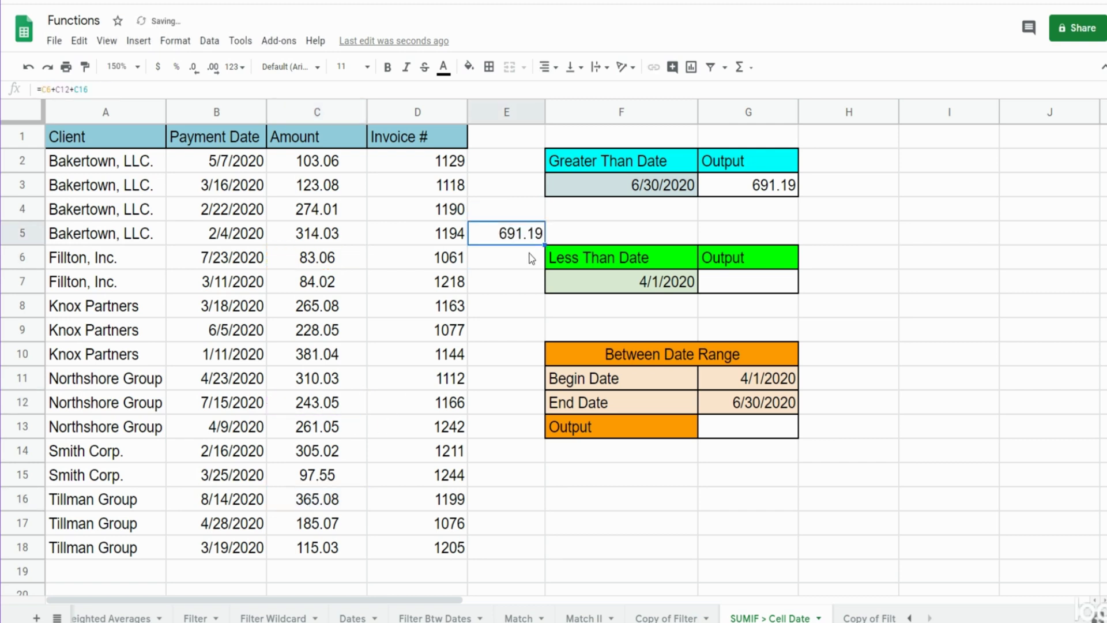
pyautogui.press('Delete')
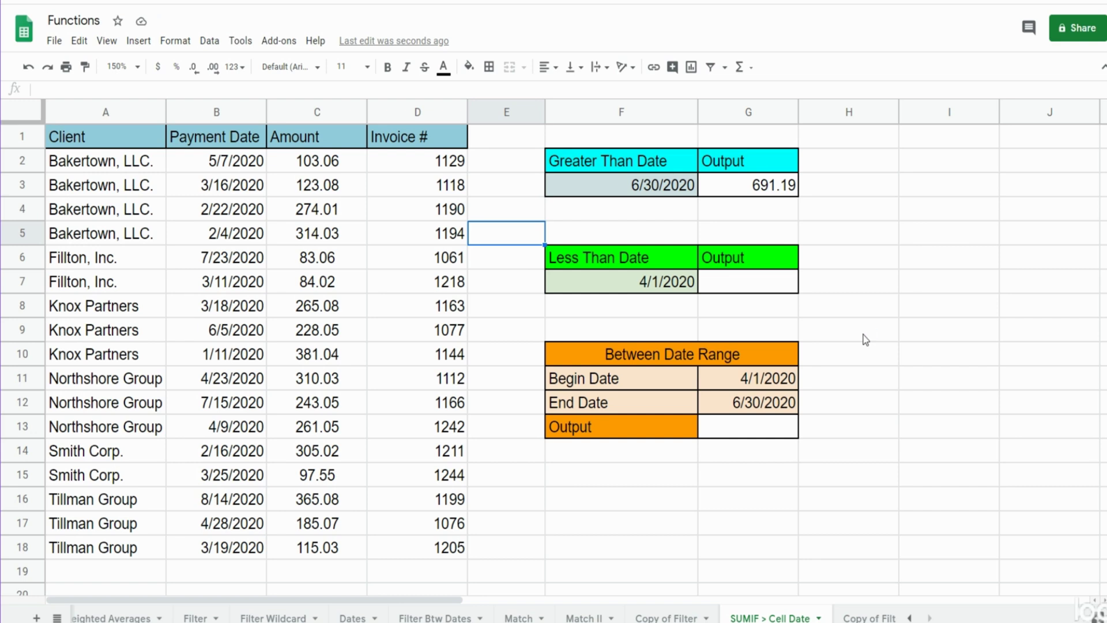
# - Enter =SUMIF(B2:B18,"<"&F7,C2:C18) in G7 to total amounts paid before 4/1/2020 ($1,958.86)
pyautogui.click(742, 286)
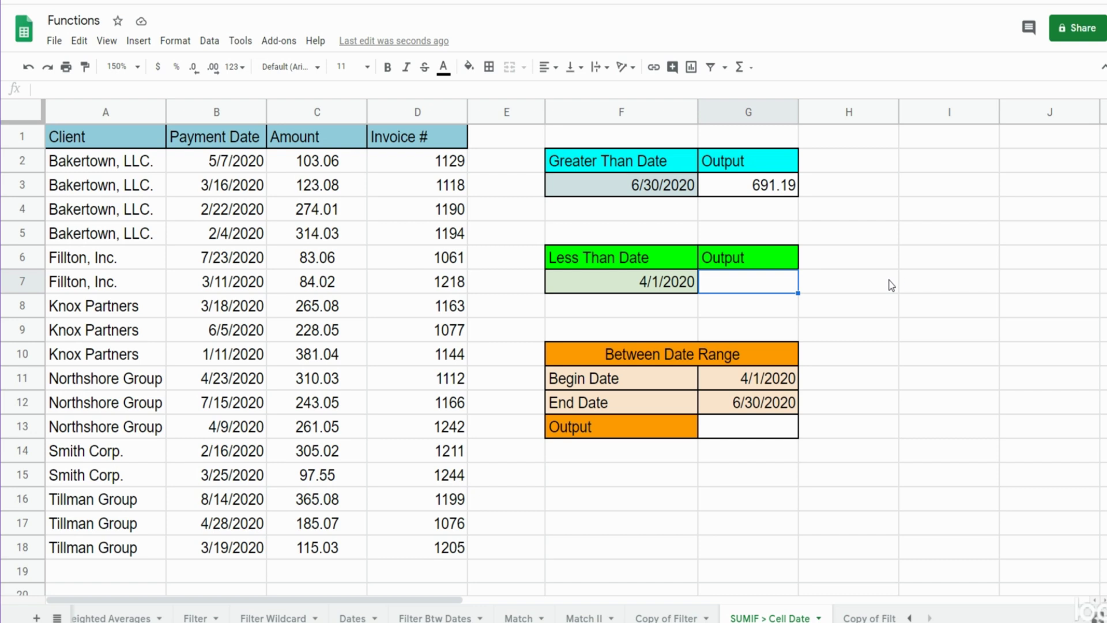
pyautogui.write('=SUMIF(')
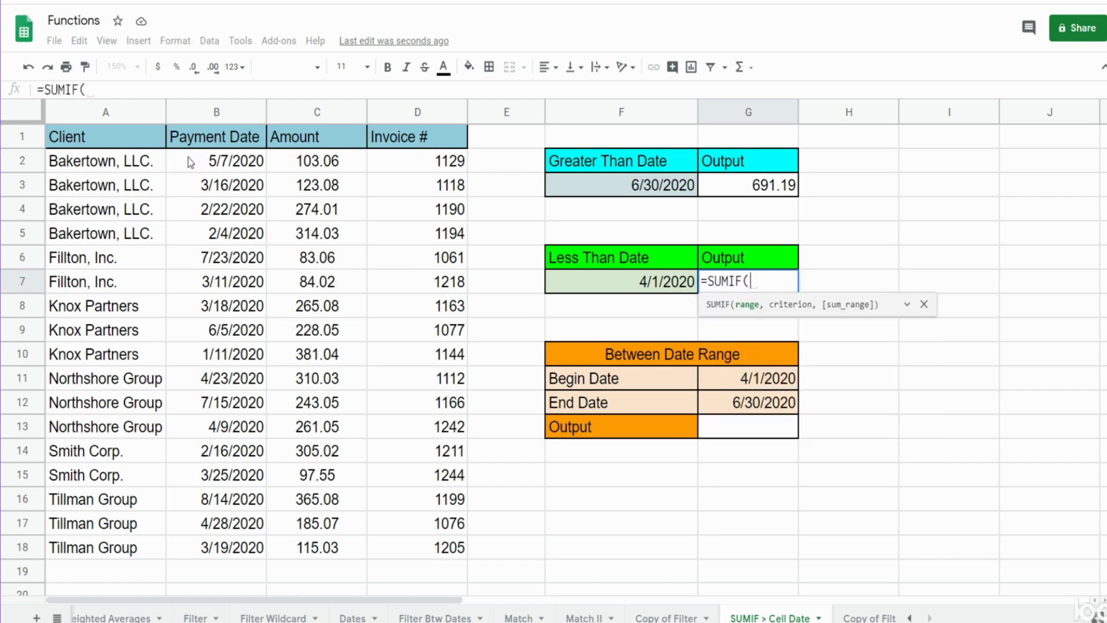
pyautogui.moveTo(188, 157); pyautogui.dragTo(195, 541)
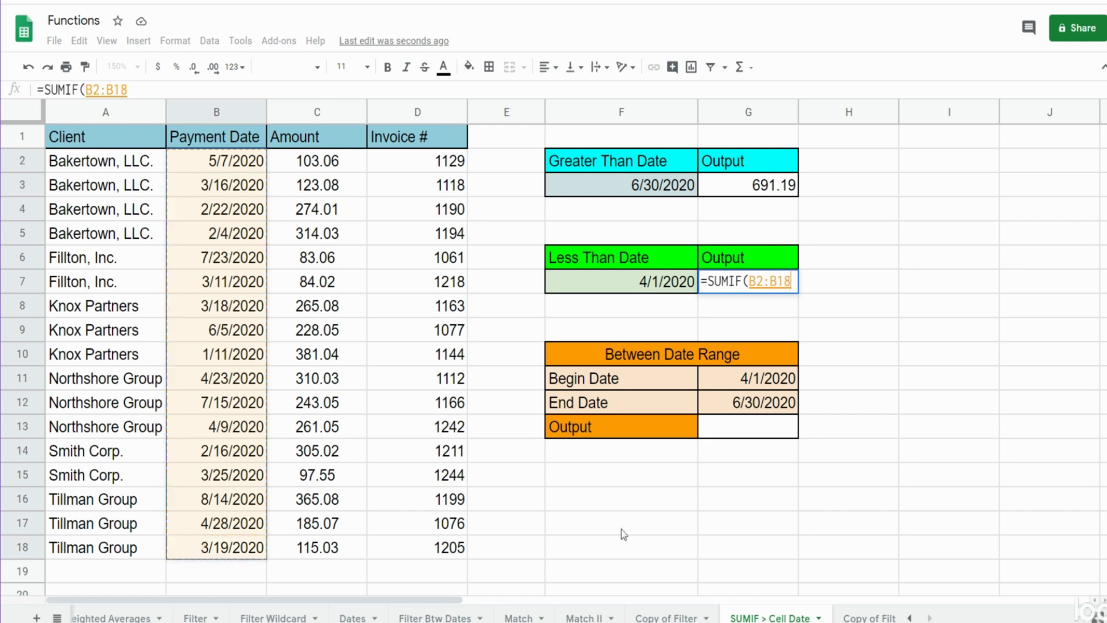
pyautogui.write(',')
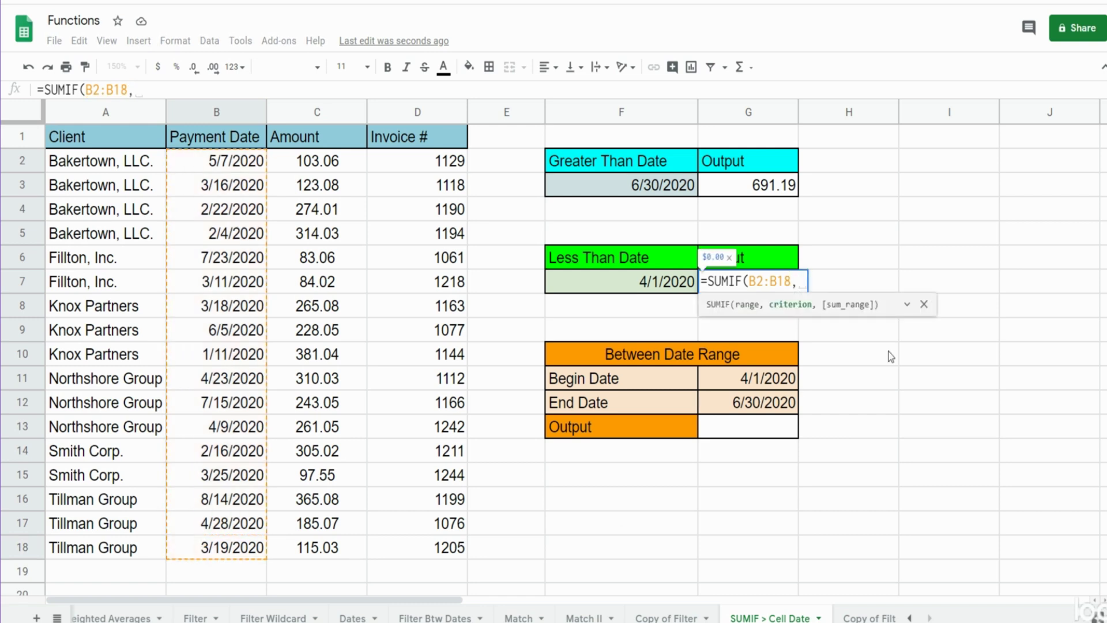
pyautogui.write('"<')
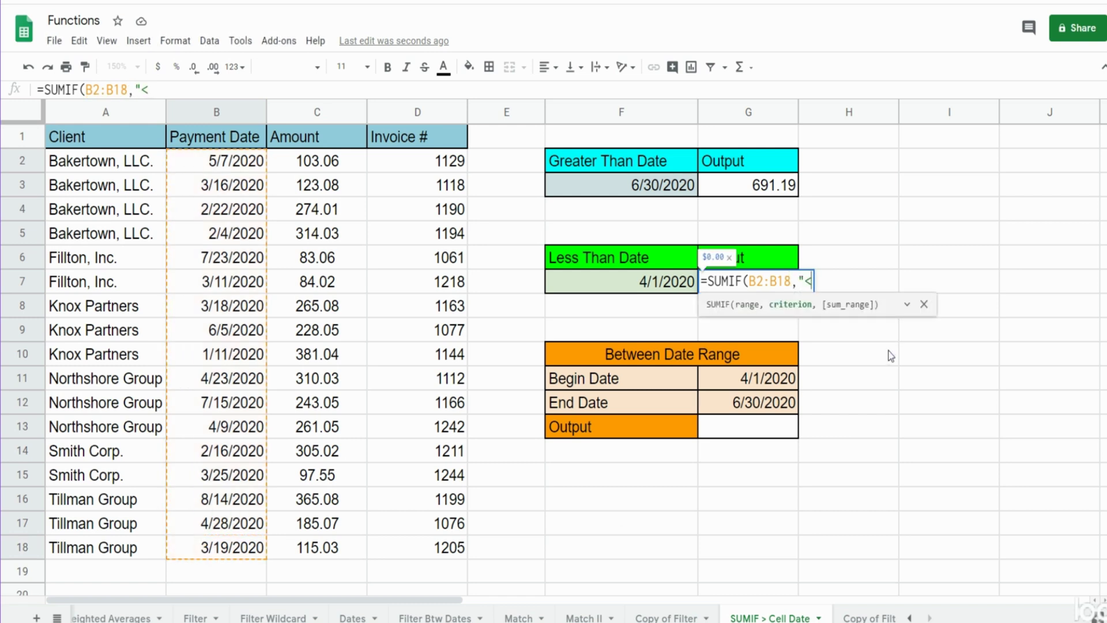
pyautogui.write('"&')
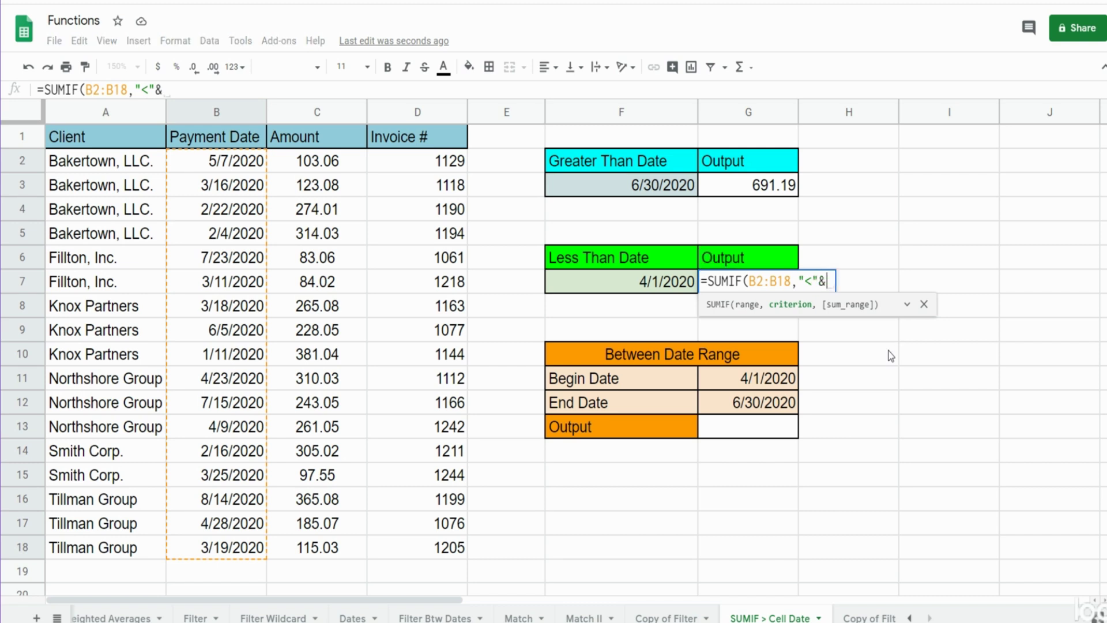
pyautogui.click(656, 284)
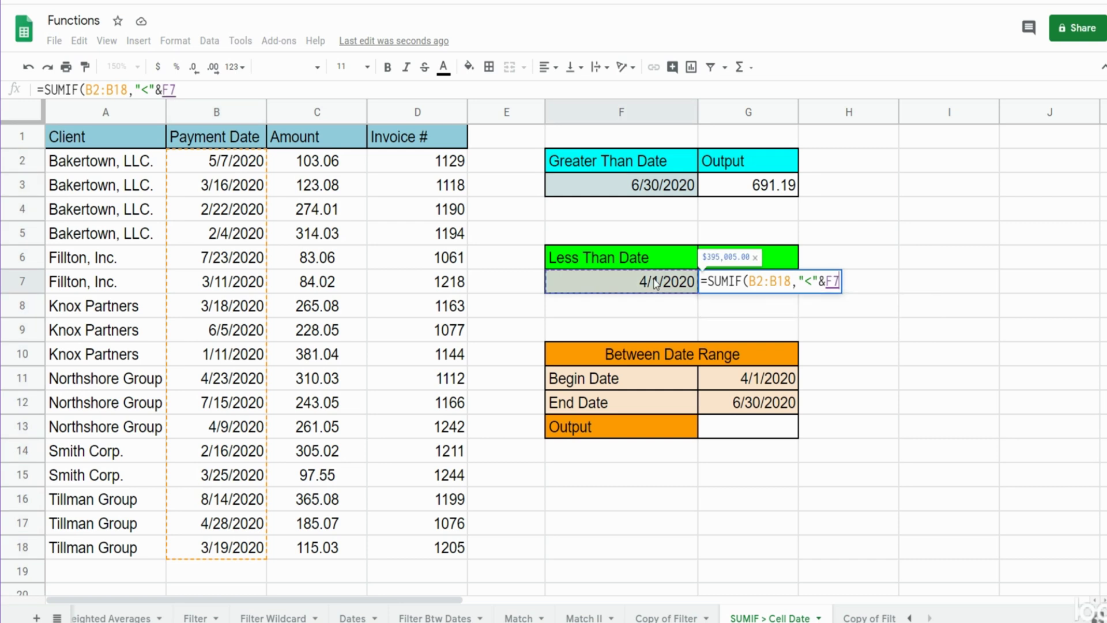
pyautogui.write(',')
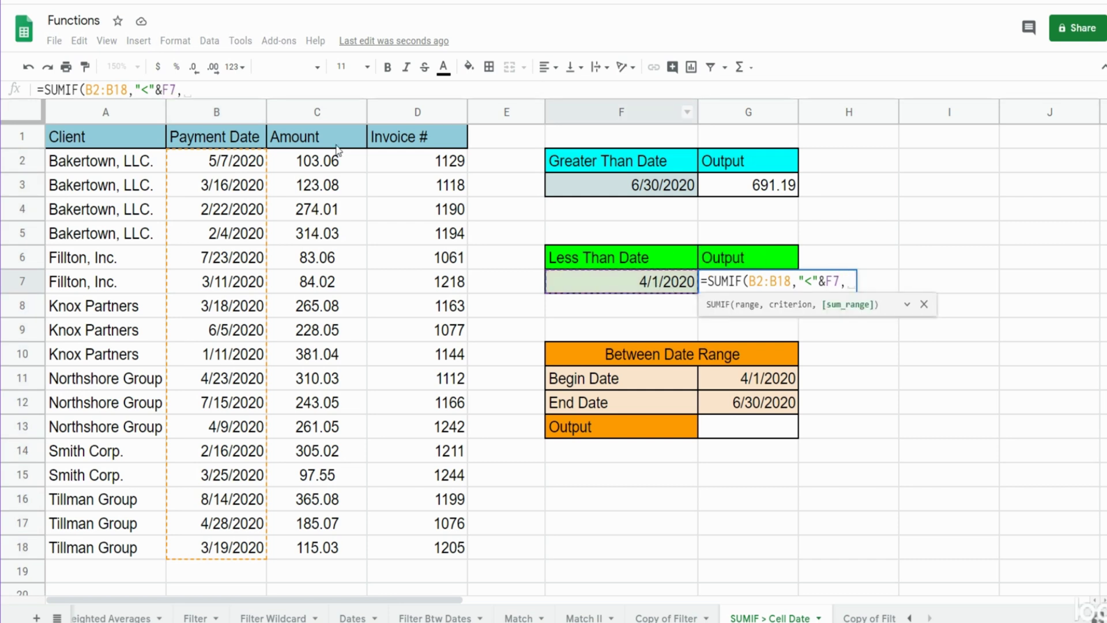
pyautogui.click(325, 164)
pyautogui.moveTo(325, 163); pyautogui.dragTo(321, 553)
pyautogui.write(')')
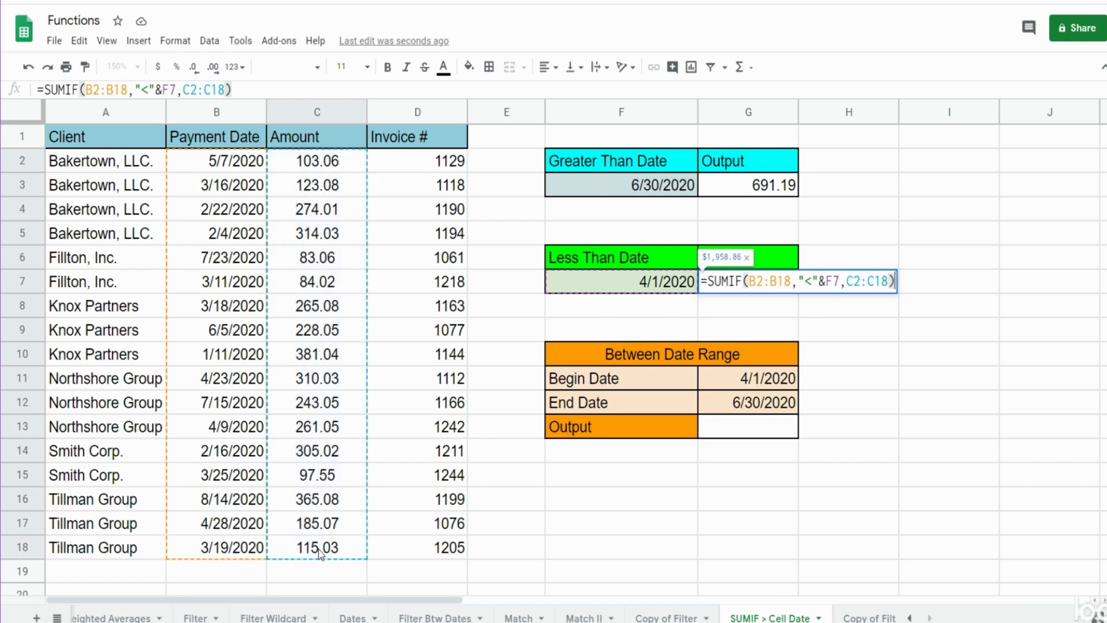
pyautogui.press('Return')
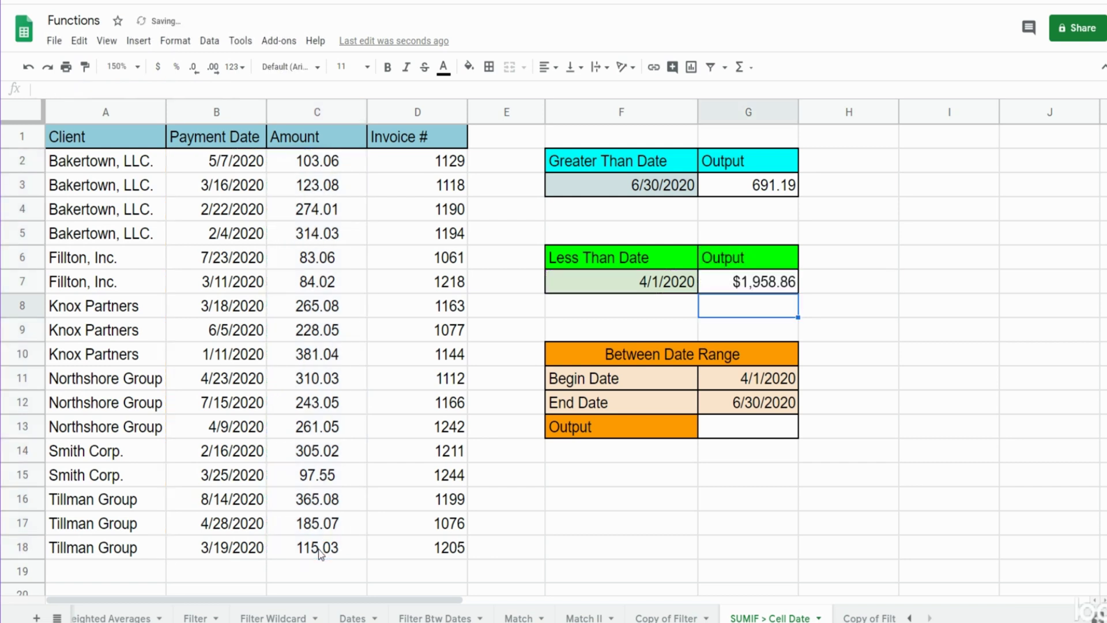
# - Check the begin date 4/1/2020 and end date 6/30/2020, then move to empty output cell G13
pyautogui.click(962, 342)
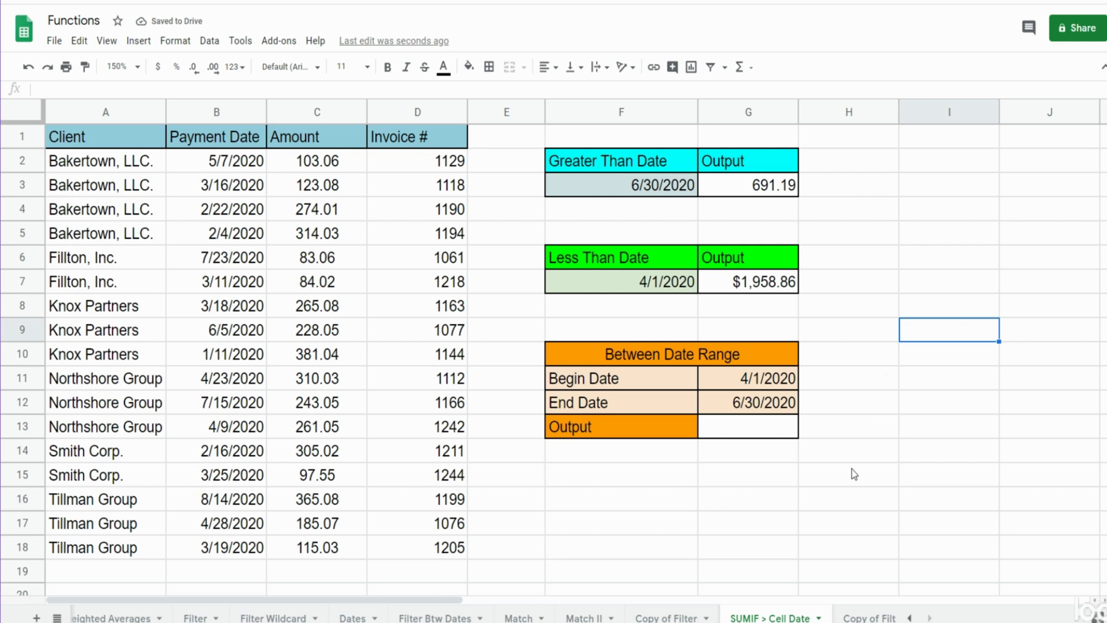
pyautogui.click(759, 432)
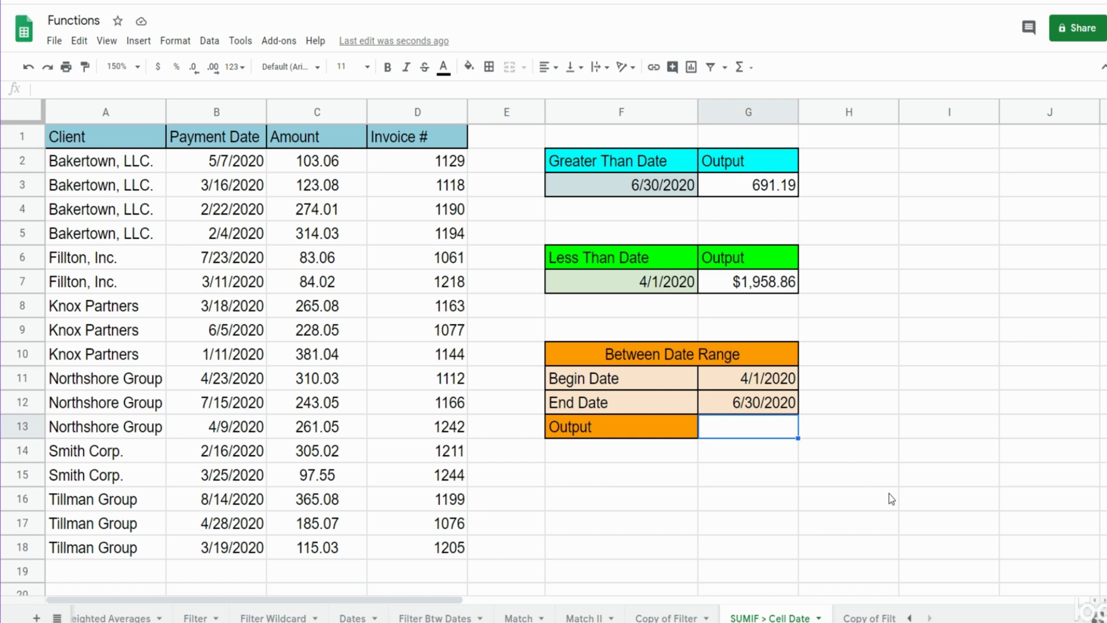
pyautogui.click(653, 375)
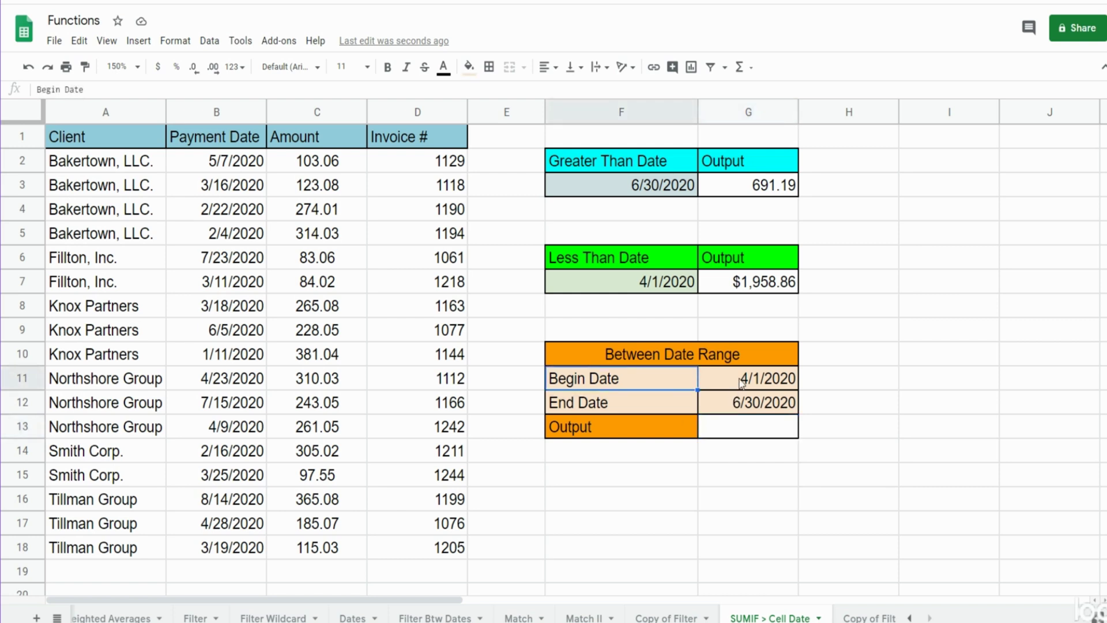
pyautogui.click(743, 384)
pyautogui.click(734, 404)
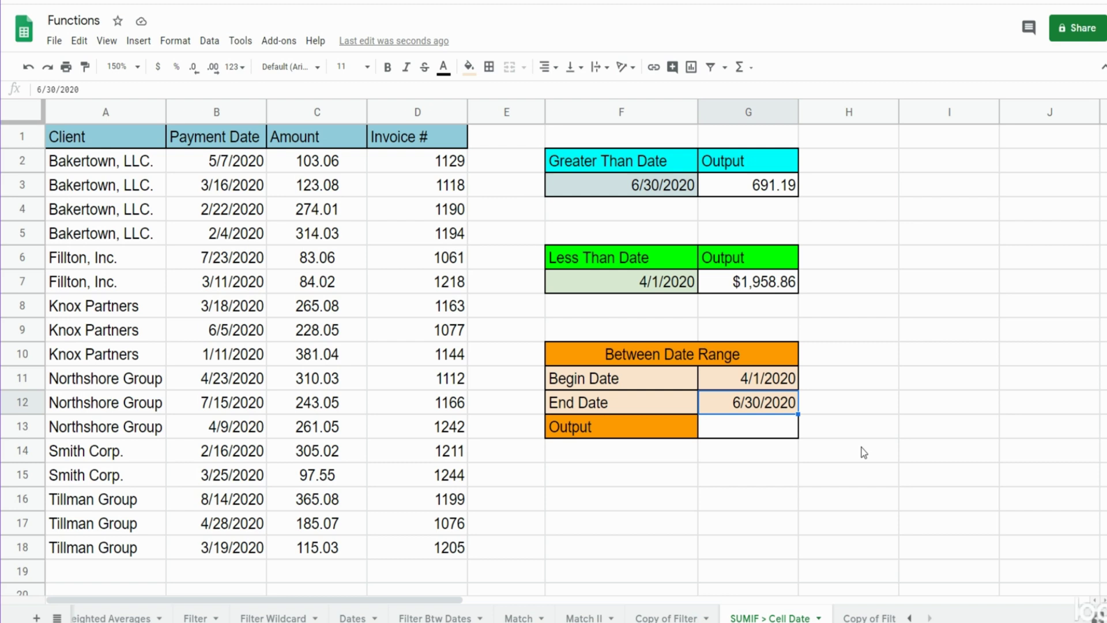
pyautogui.press('Down')
# - Begin =SUMIFS(C2:C18,B2:B18,">=" in G13, summing amounts with payment dates as first criteria
pyautogui.write('=')
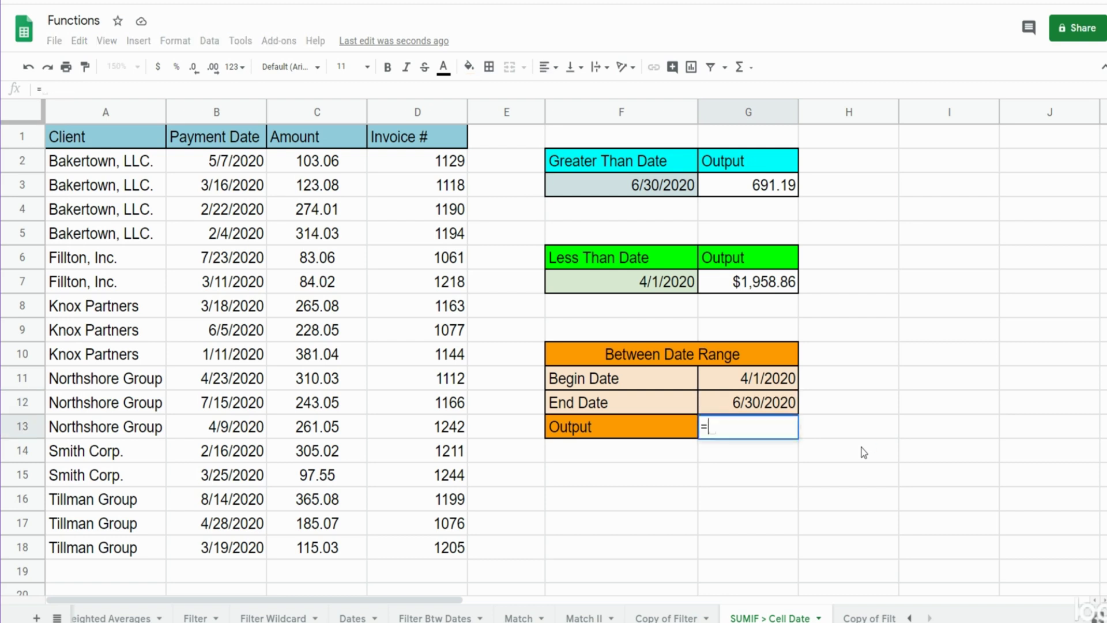
pyautogui.write('Sumifs')
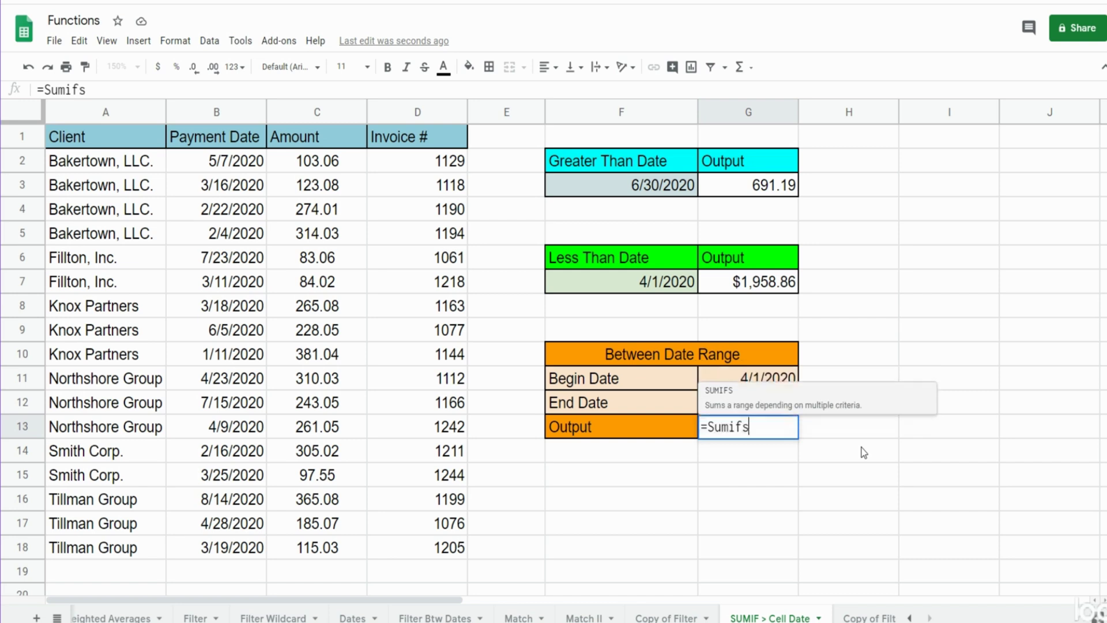
pyautogui.press('Tab')
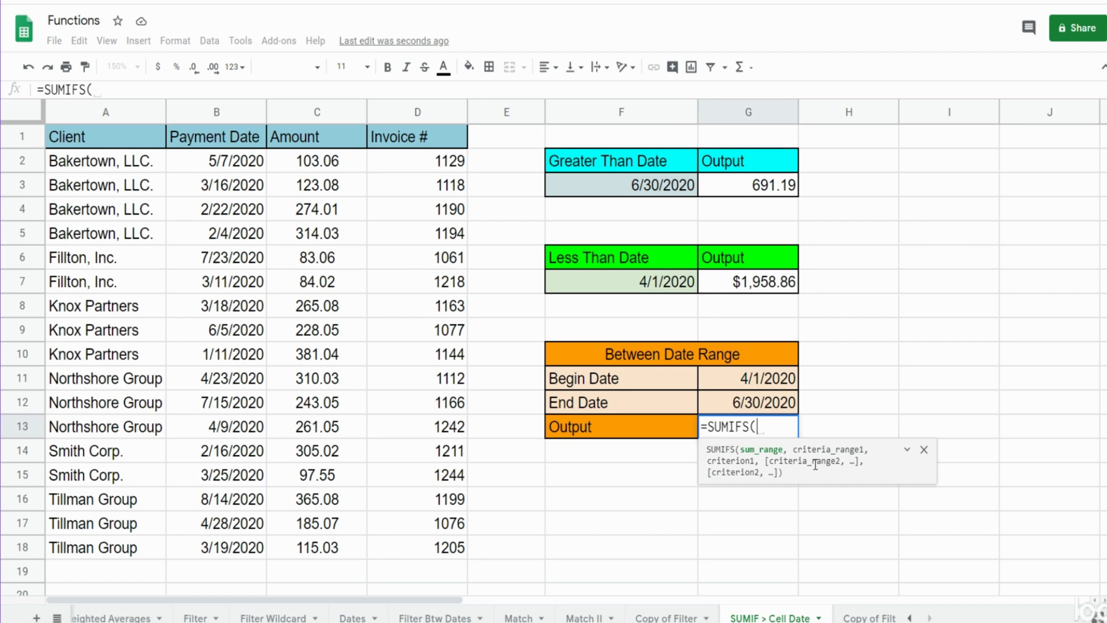
pyautogui.moveTo(311, 167); pyautogui.dragTo(316, 499)
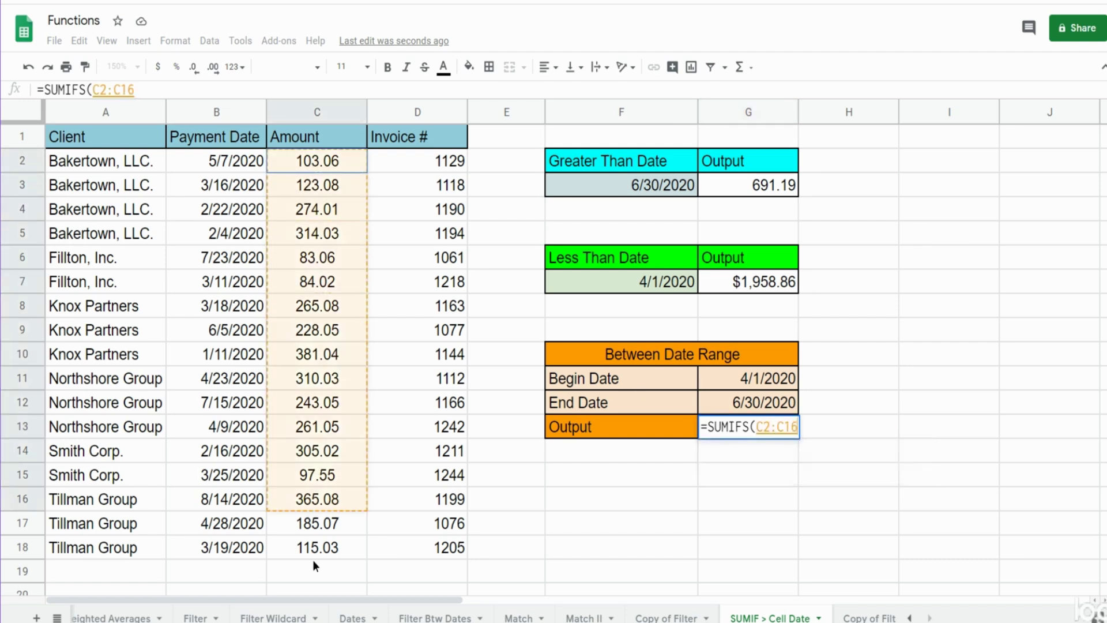
pyautogui.moveTo(314, 566); pyautogui.dragTo(318, 554)
pyautogui.write(',')
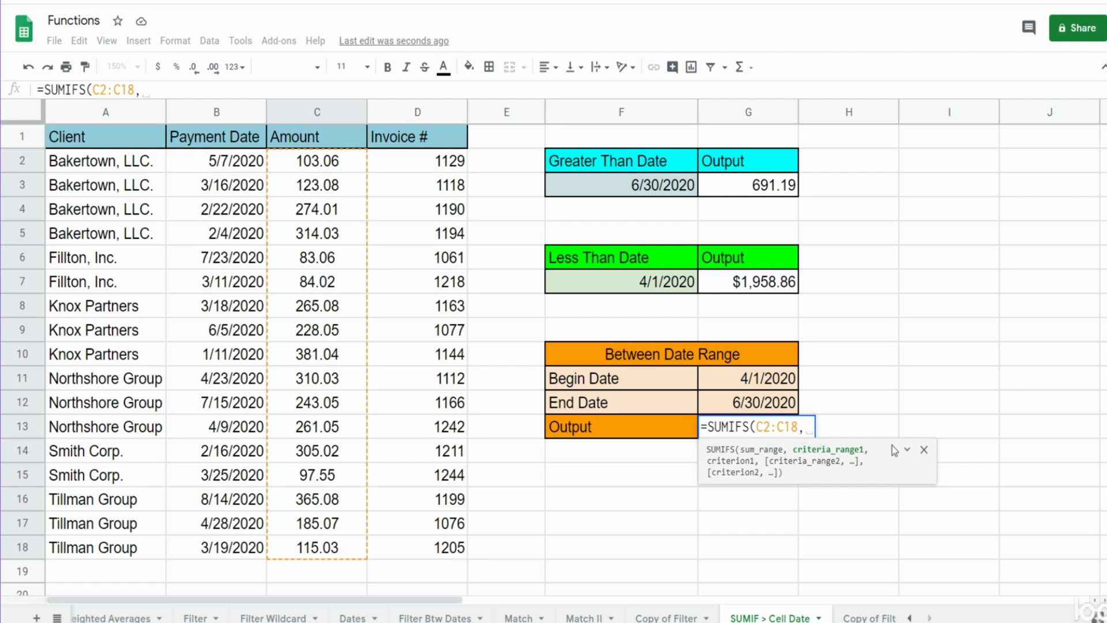
pyautogui.moveTo(215, 167); pyautogui.dragTo(219, 543)
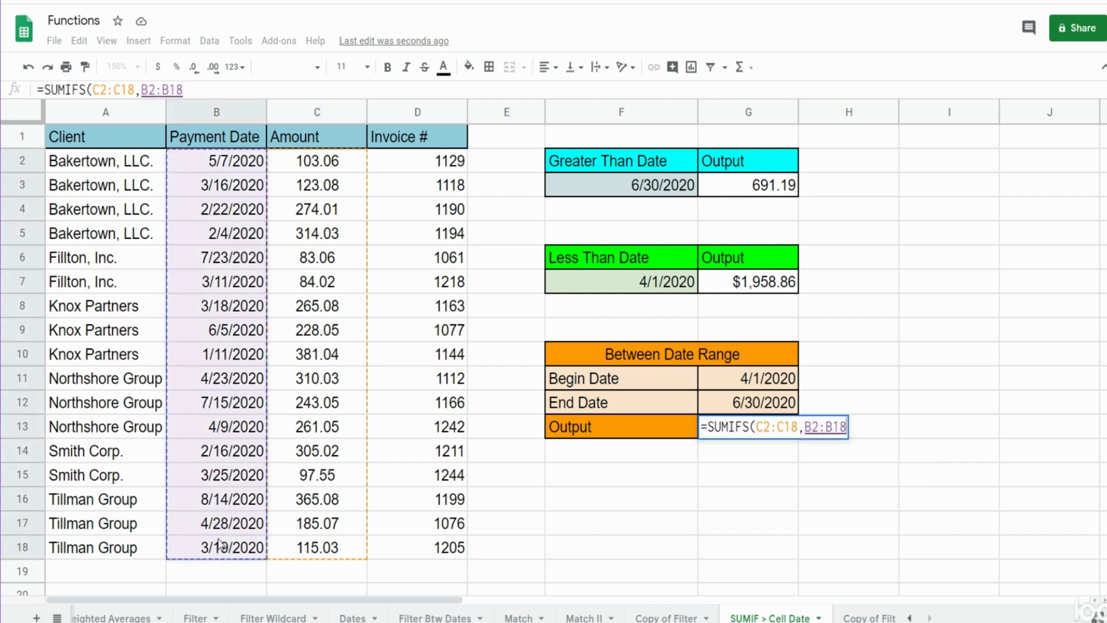
pyautogui.write(',')
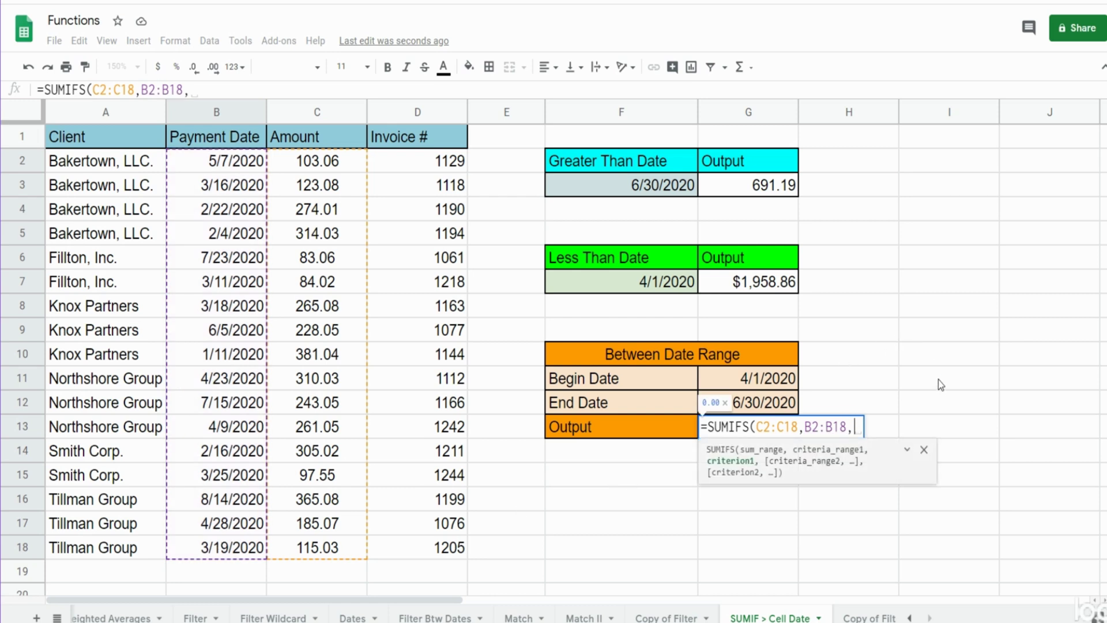
pyautogui.write('"')
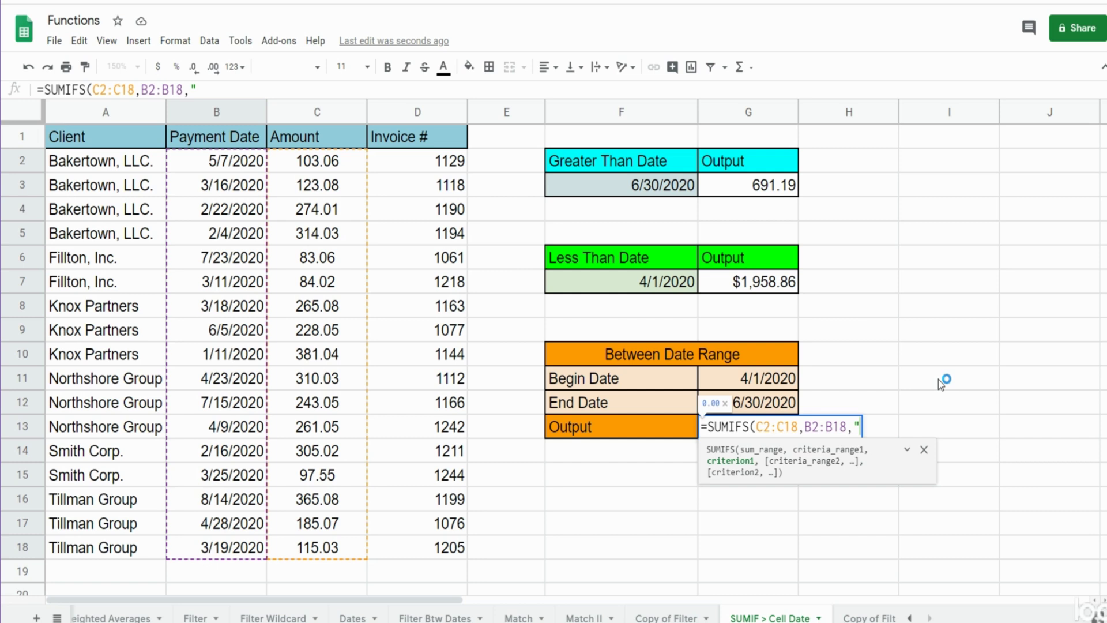
pyautogui.write('>="')
# - Complete the SUMIFS with ">="&G11 and B2:B18,"<="&G12, totalling 1,087.26 between the dates
pyautogui.write('&')
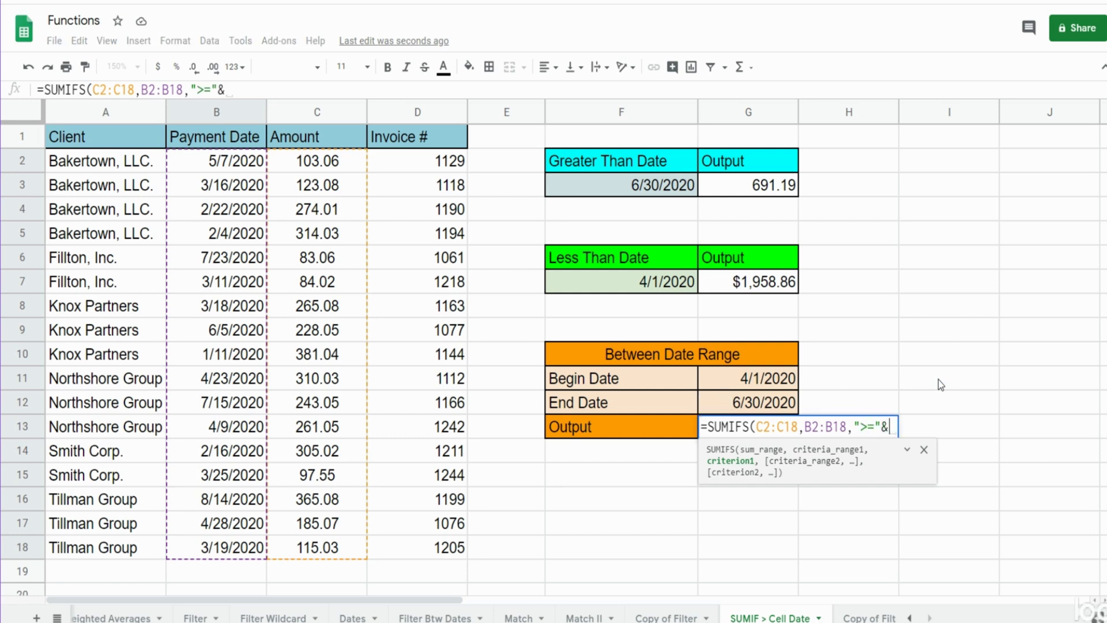
pyautogui.click(768, 372)
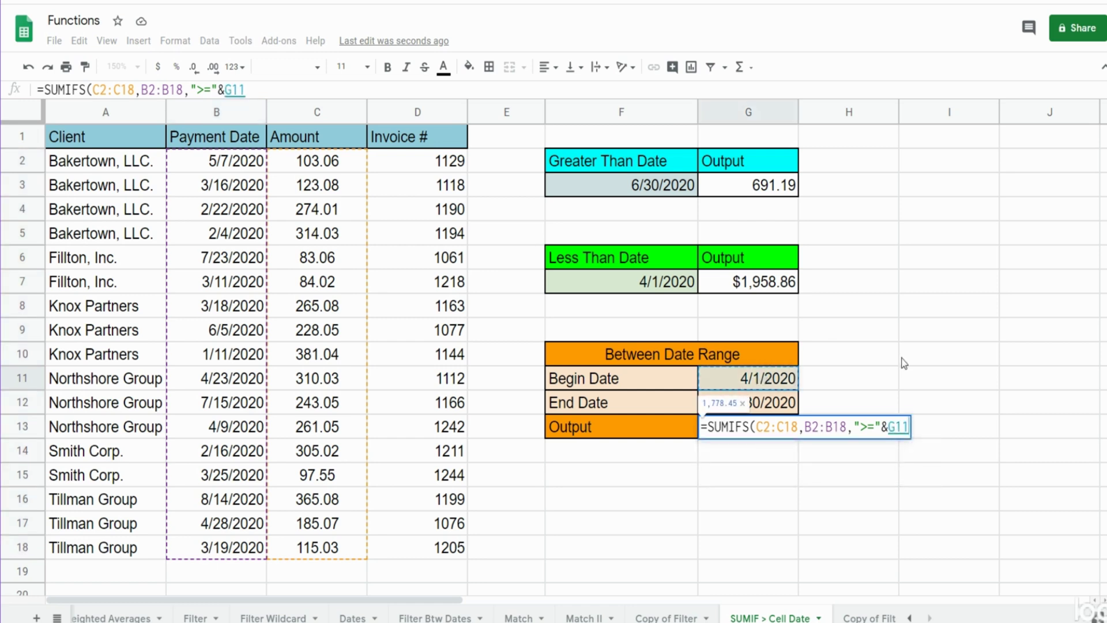
pyautogui.write(',')
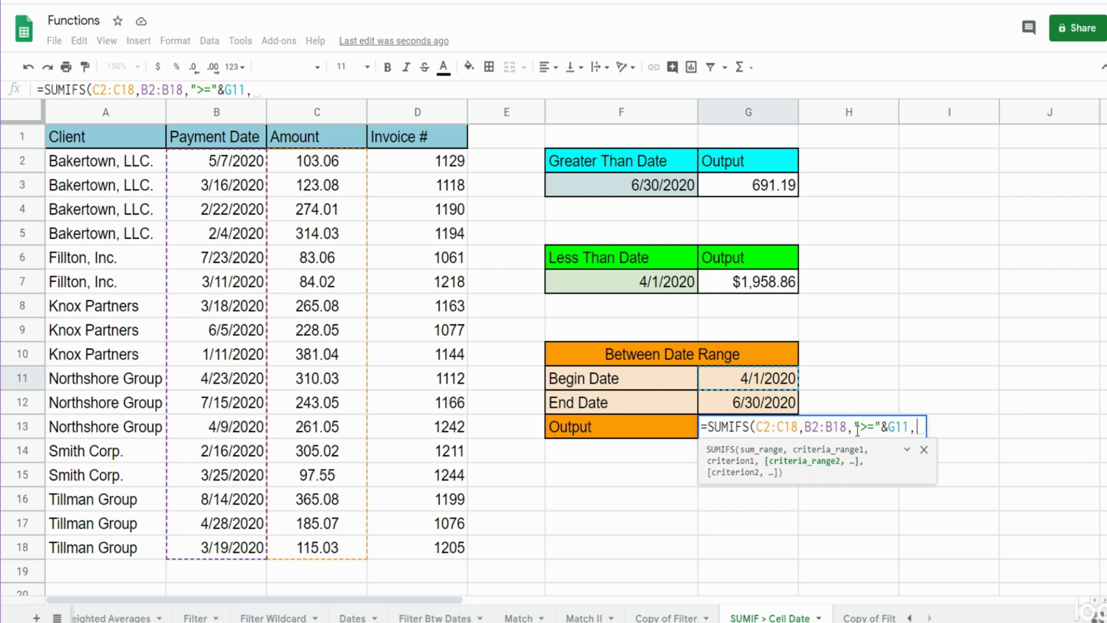
pyautogui.moveTo(854, 428); pyautogui.dragTo(806, 428)
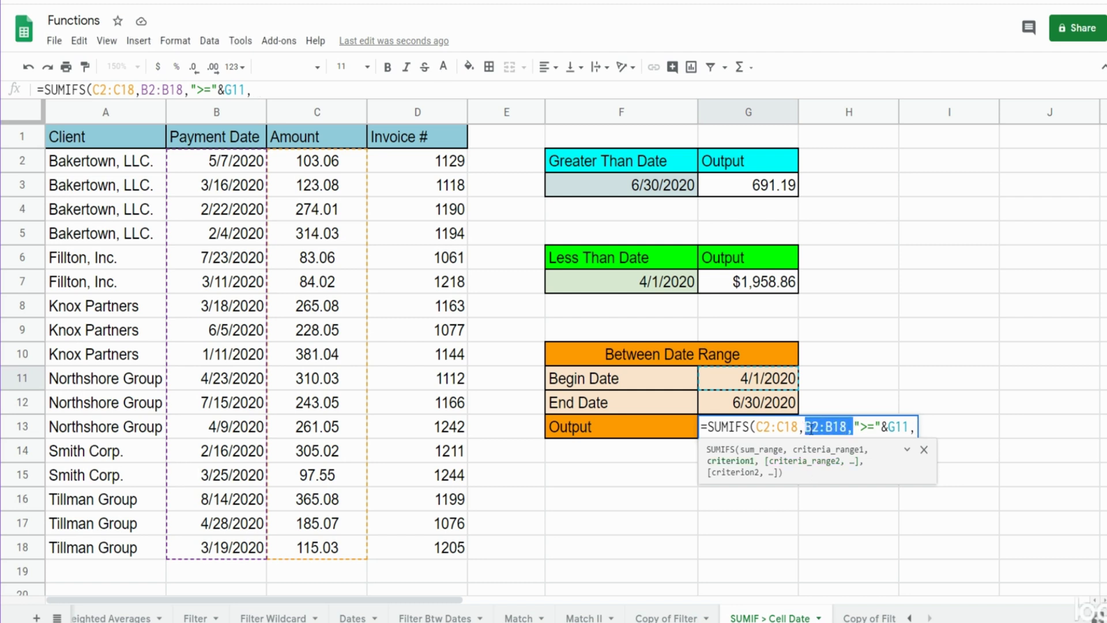
pyautogui.hotkey('ctrl', 'c')
pyautogui.press('End')
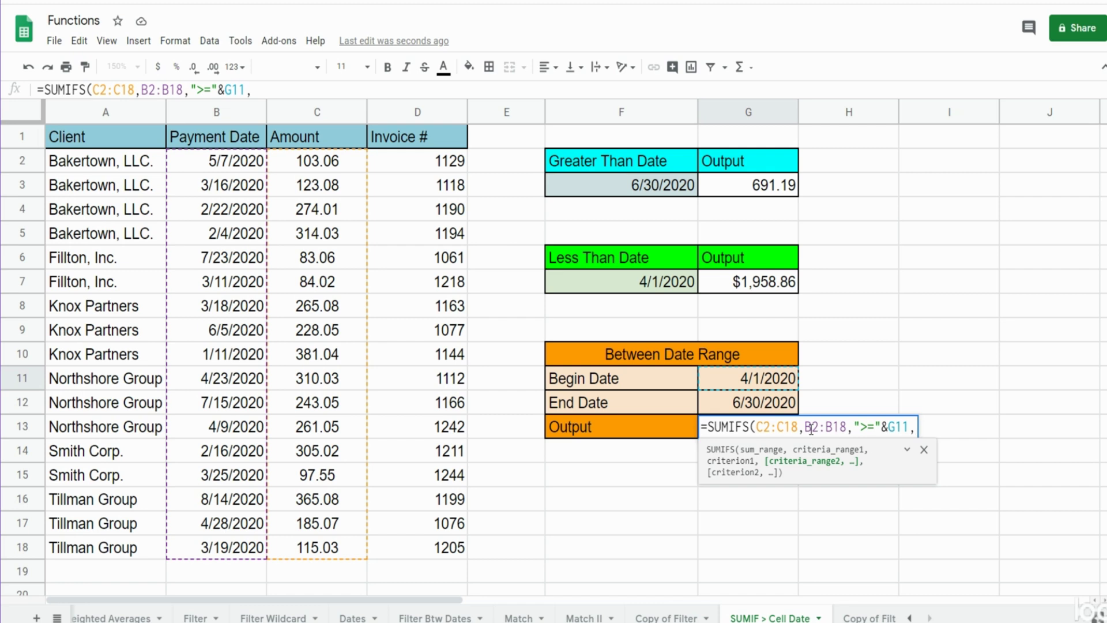
pyautogui.hotkey('ctrl', 'v')
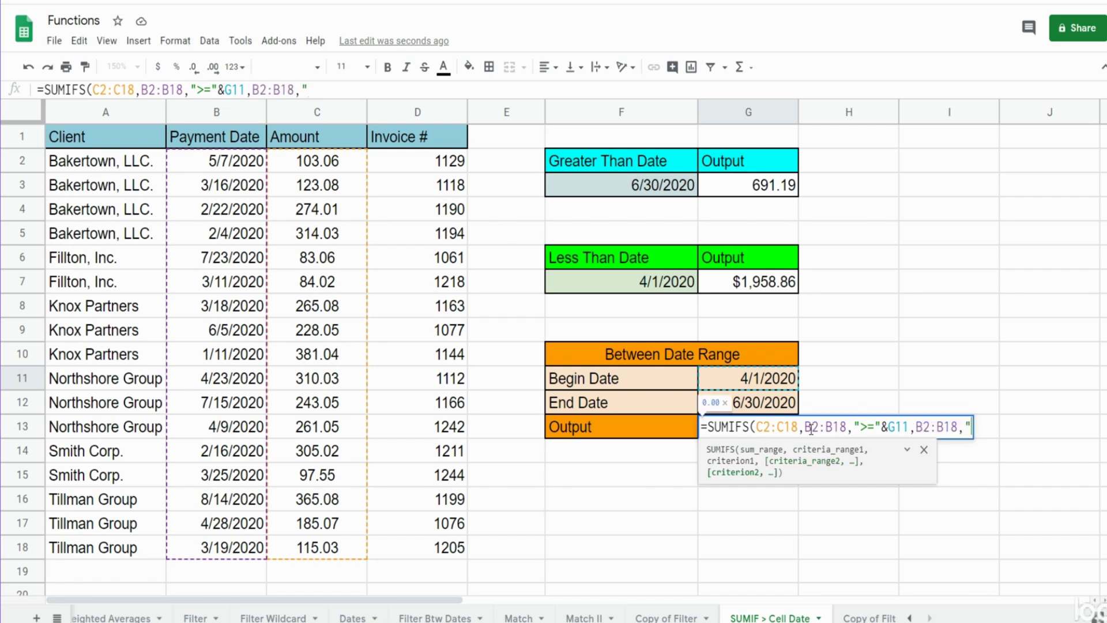
pyautogui.write('"<="')
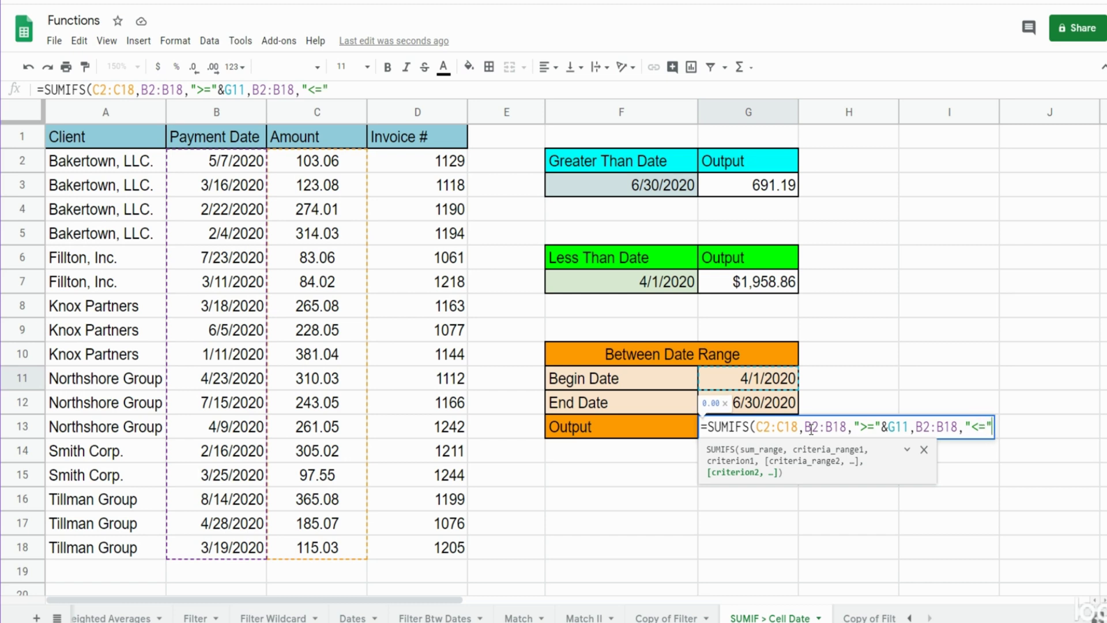
pyautogui.write('&')
pyautogui.click(771, 408)
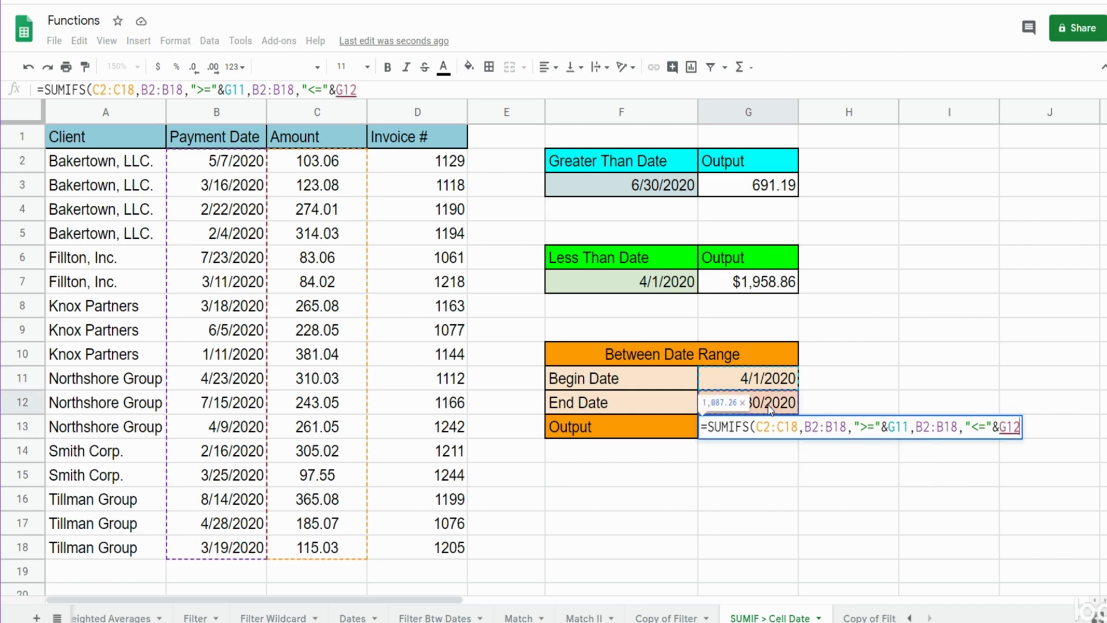
pyautogui.write(')')
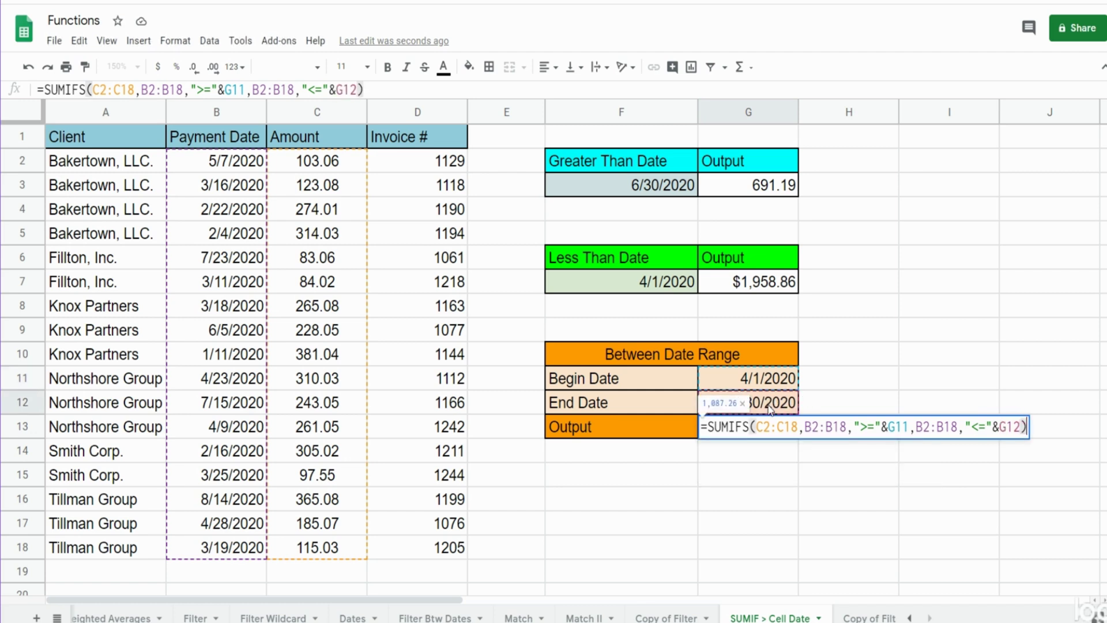
pyautogui.press('Return')
pyautogui.click(866, 432)
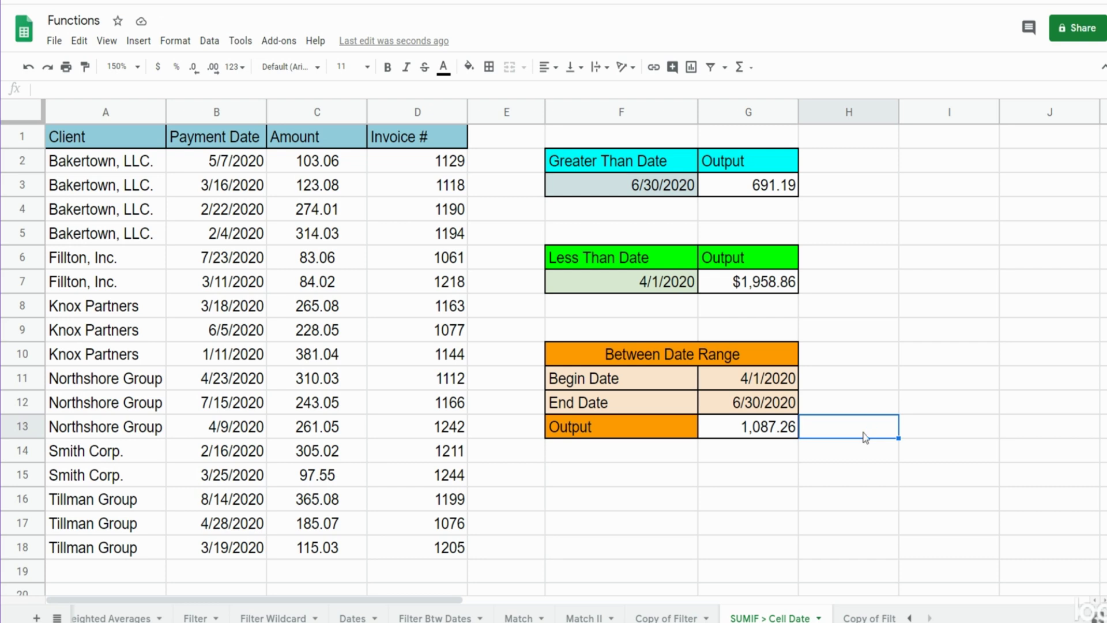
pyautogui.click(865, 363)
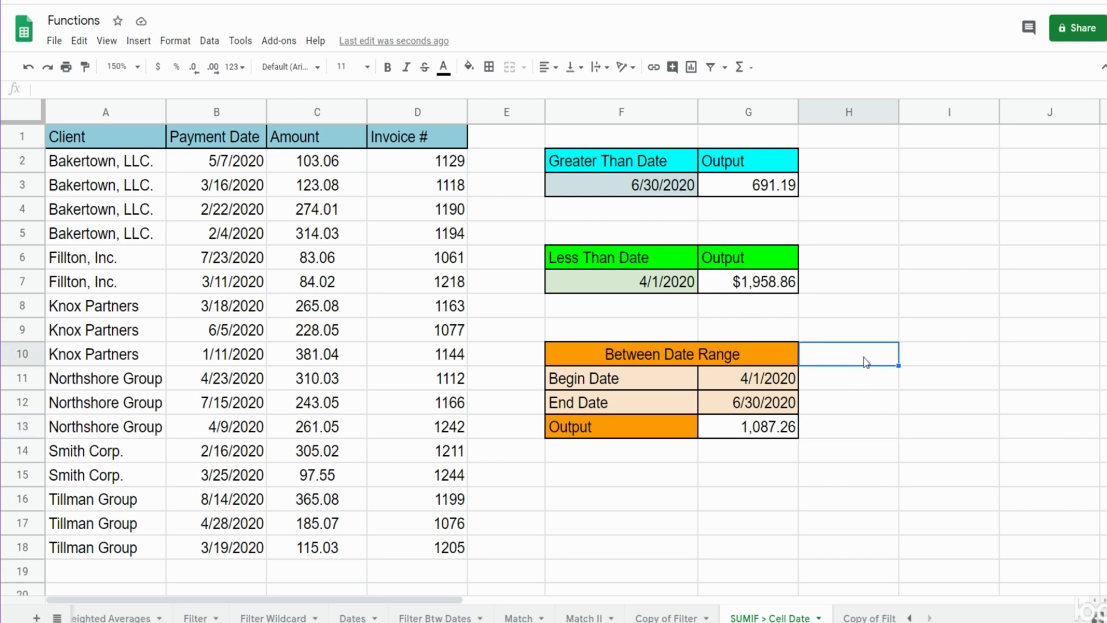